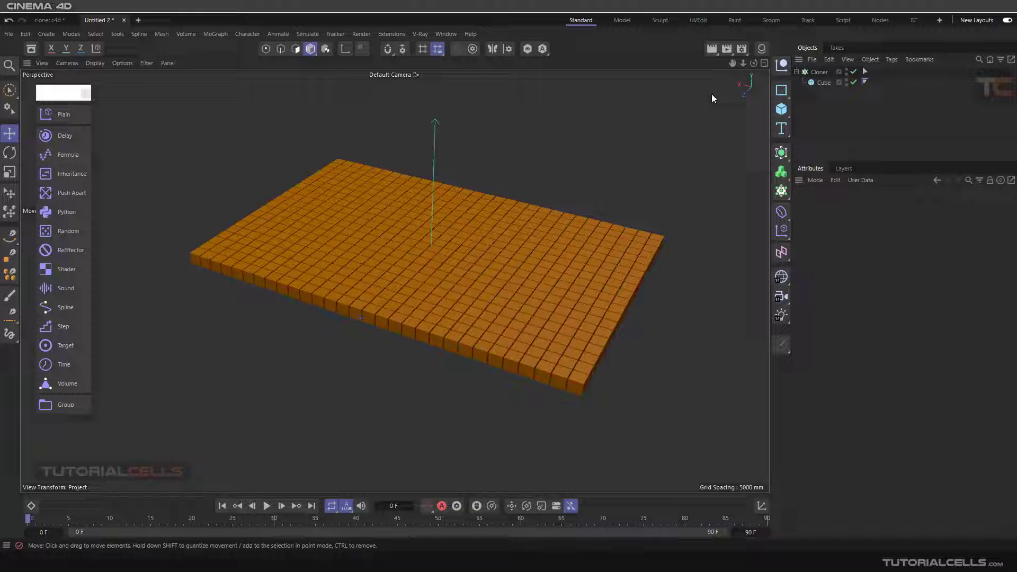
Step: Select the Cloner to show its Grid-mode settings for the 30 × 1 × 20 cube clones
{"action": "left_click", "coordinate": [819, 72]}
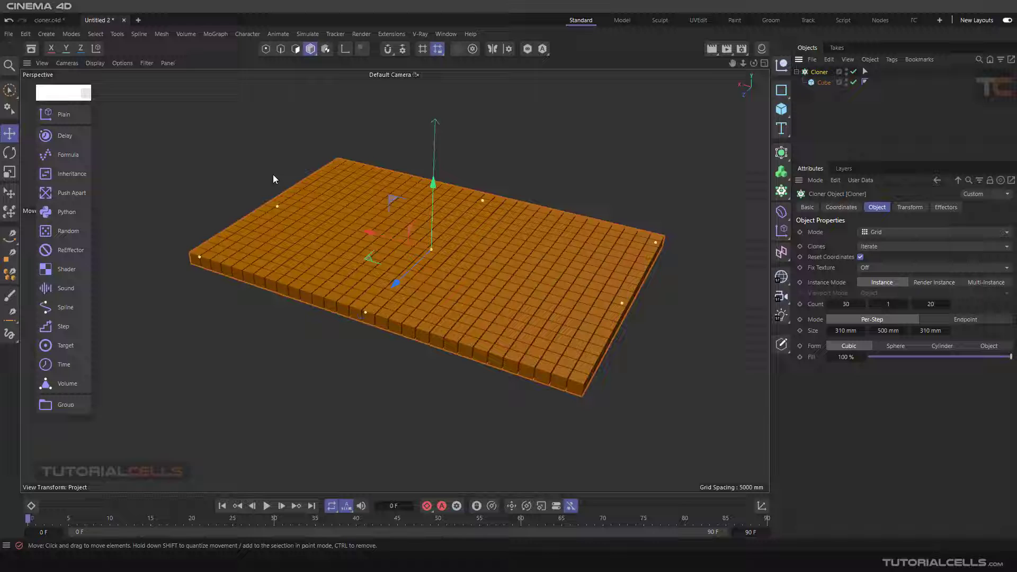
Step: Add a MoGraph Formula effector to the cloner and play the sine-wave animation
{"action": "left_click", "coordinate": [81, 157]}
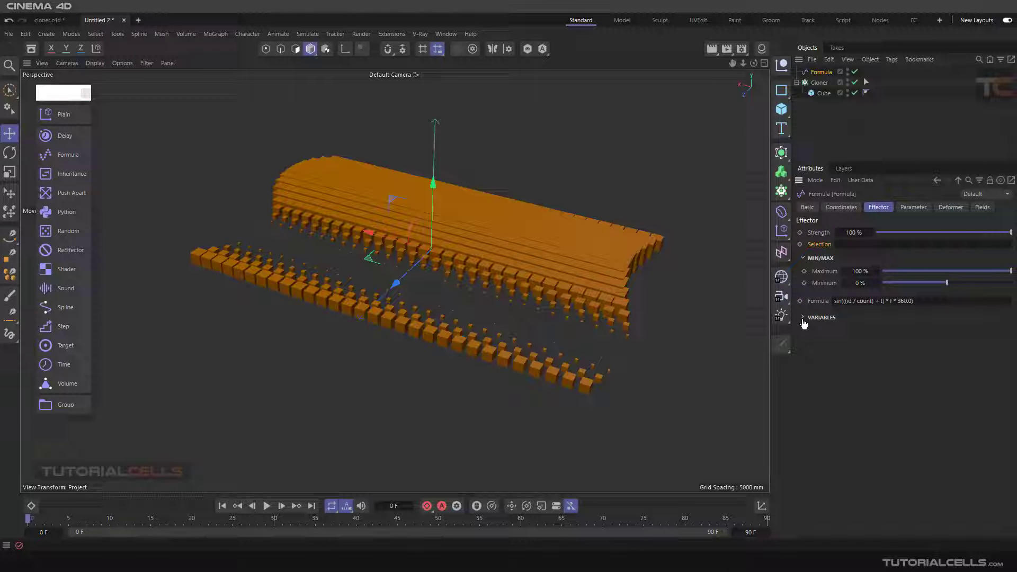
{"action": "left_click", "coordinate": [267, 510]}
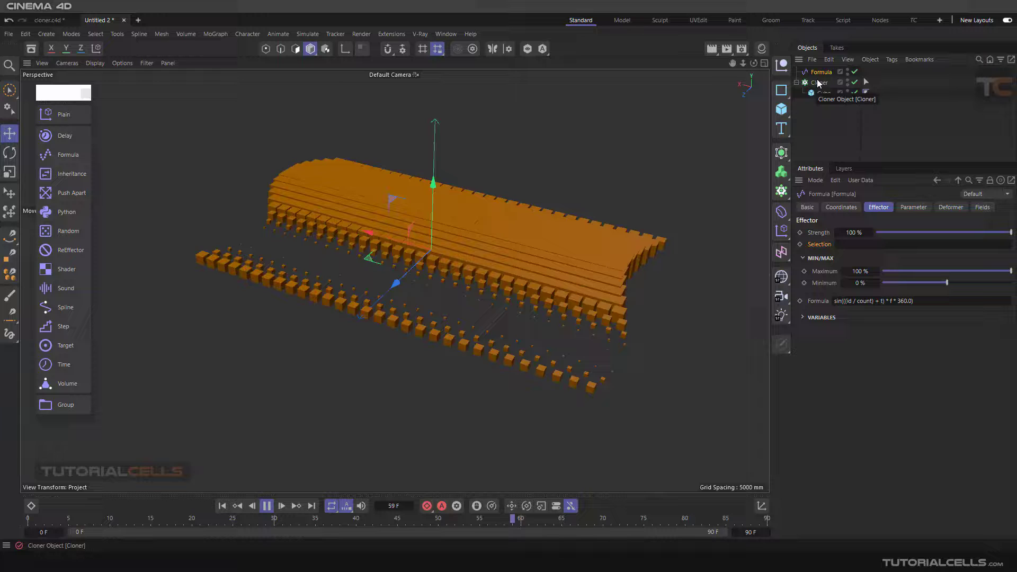
Step: On the Formula Parameter tab, turn off Uniform Scale and Scale, and set P.X 0, P.Y 500 mm
{"action": "left_click", "coordinate": [915, 207]}
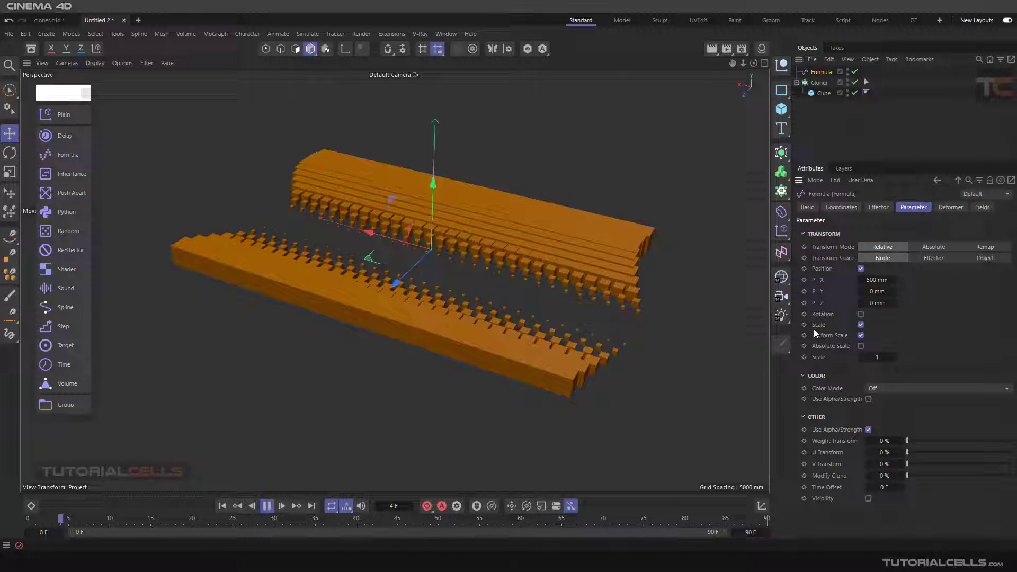
{"action": "left_click", "coordinate": [860, 336]}
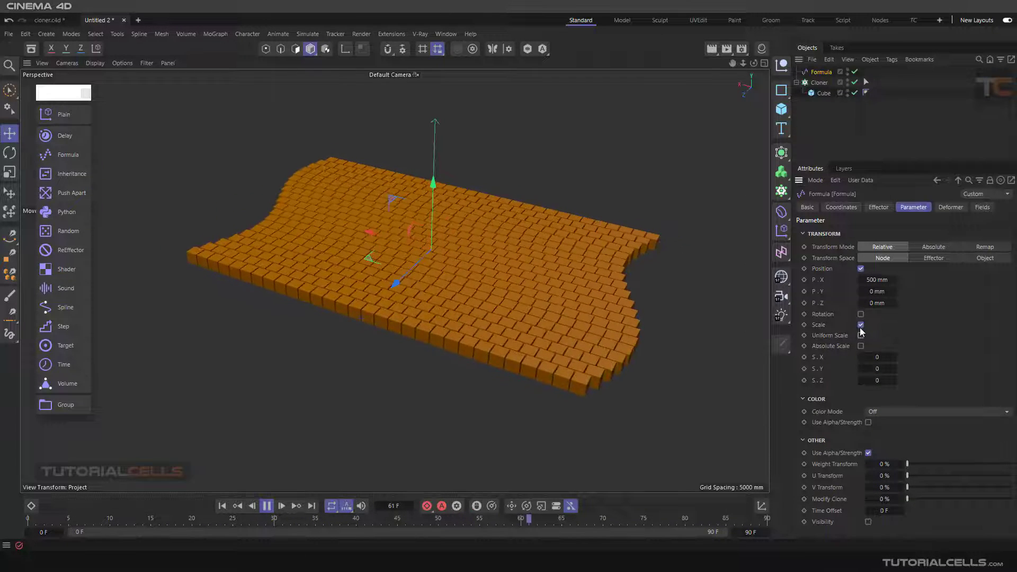
{"action": "left_click", "coordinate": [861, 326]}
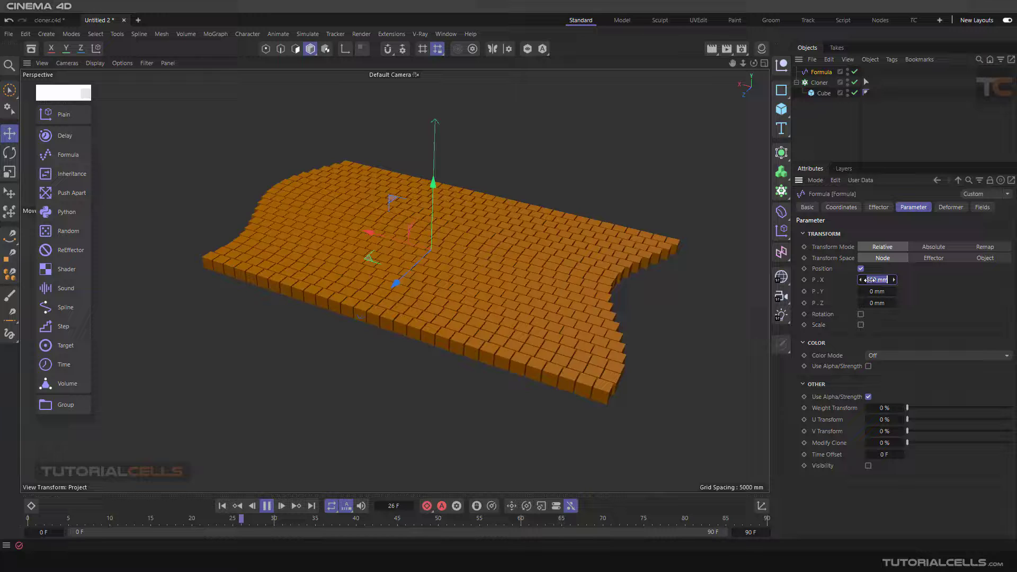
{"action": "type", "text": "0"}
{"action": "key", "text": "Return"}
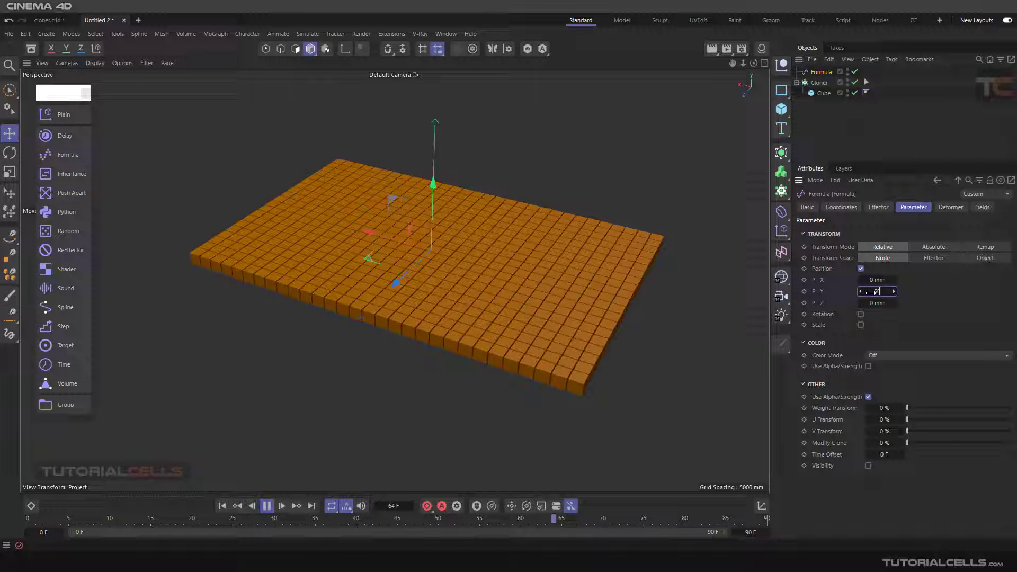
{"action": "type", "text": "500"}
{"action": "key", "text": "Return"}
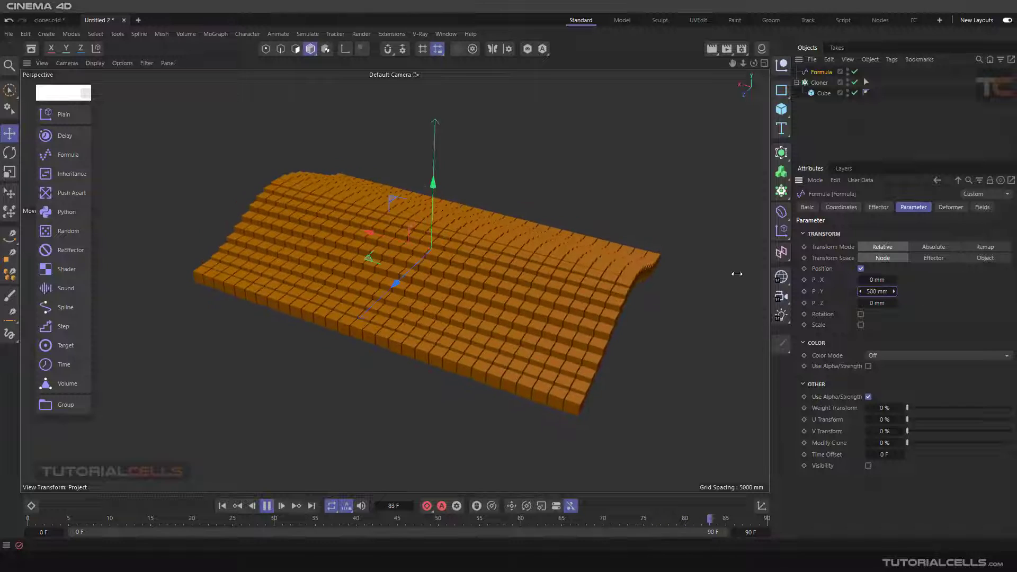
{"action": "left_click", "coordinate": [543, 259]}
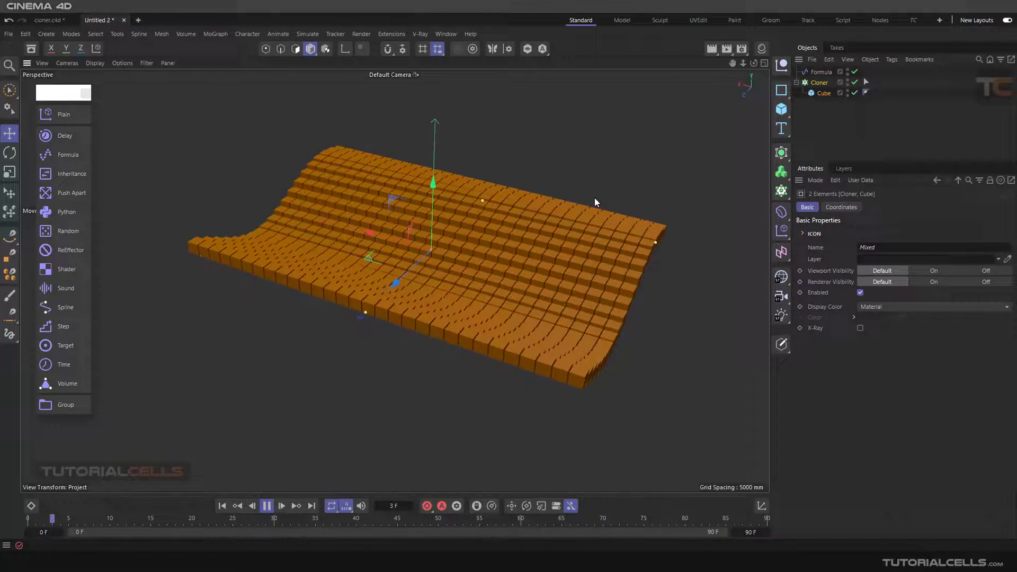
{"action": "left_click_drag", "start_coordinate": [595, 198], "coordinate": [443, 229], "text": "alt"}
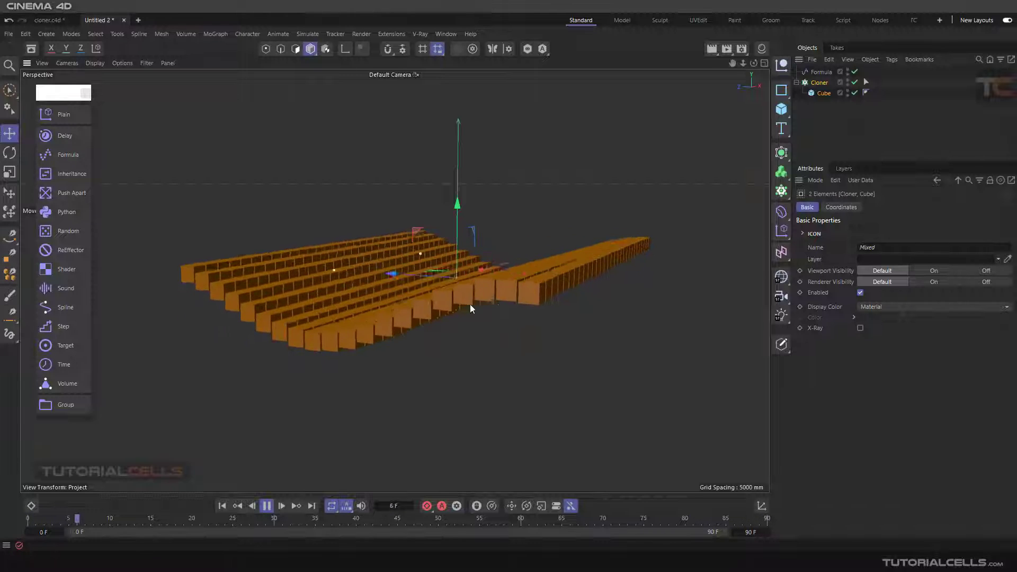
Step: Select the Formula effector and edit its Effector-tab formula, replacing sin with cos
{"action": "left_click", "coordinate": [820, 73]}
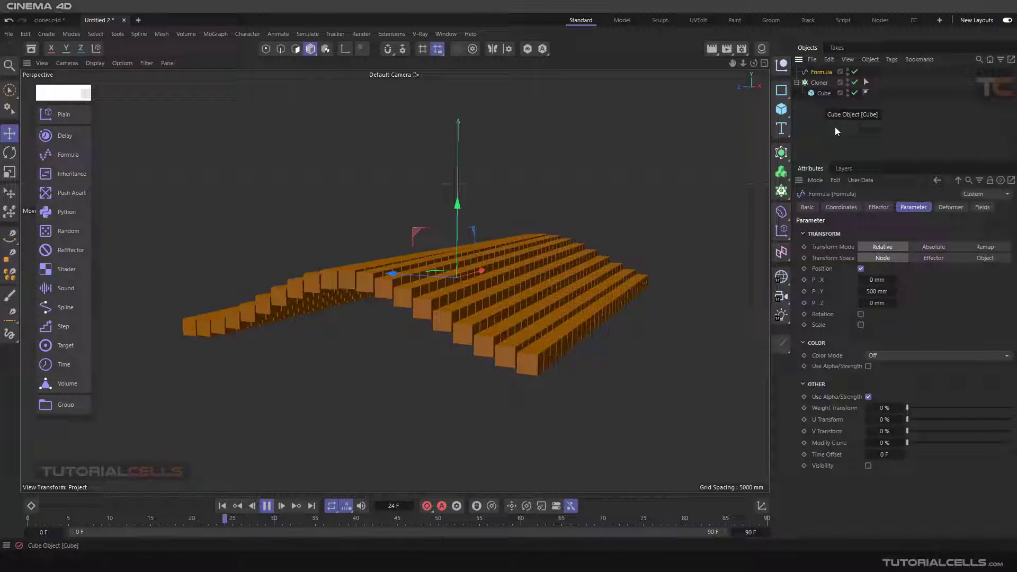
{"action": "left_click", "coordinate": [875, 208]}
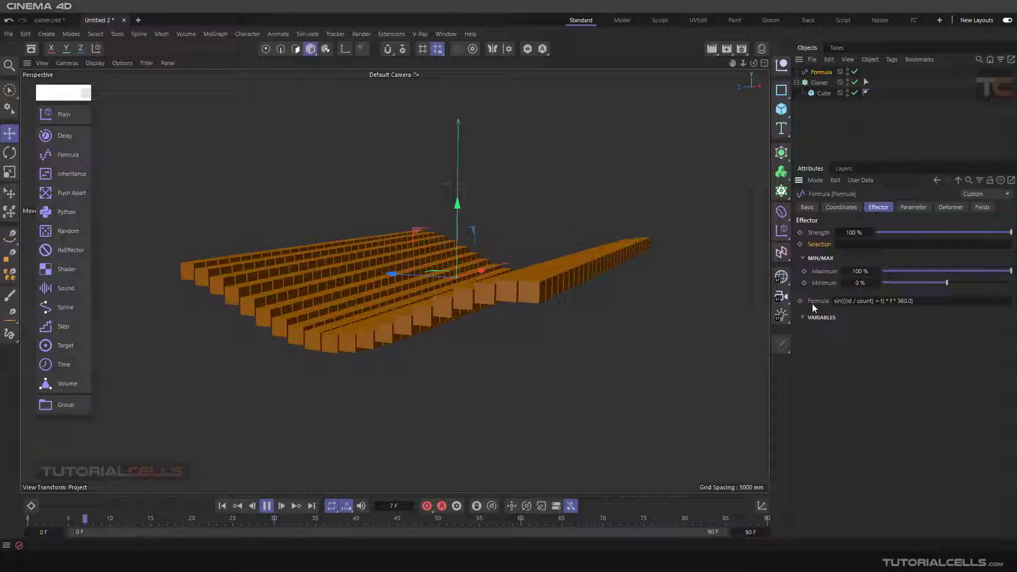
{"action": "left_click", "coordinate": [904, 302]}
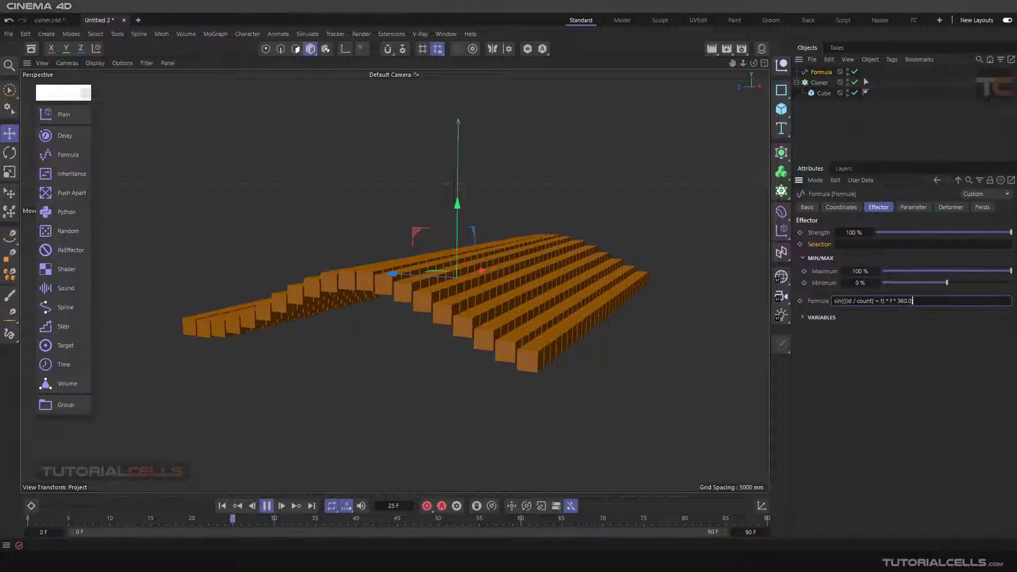
{"action": "left_click_drag", "start_coordinate": [838, 301], "coordinate": [831, 307]}
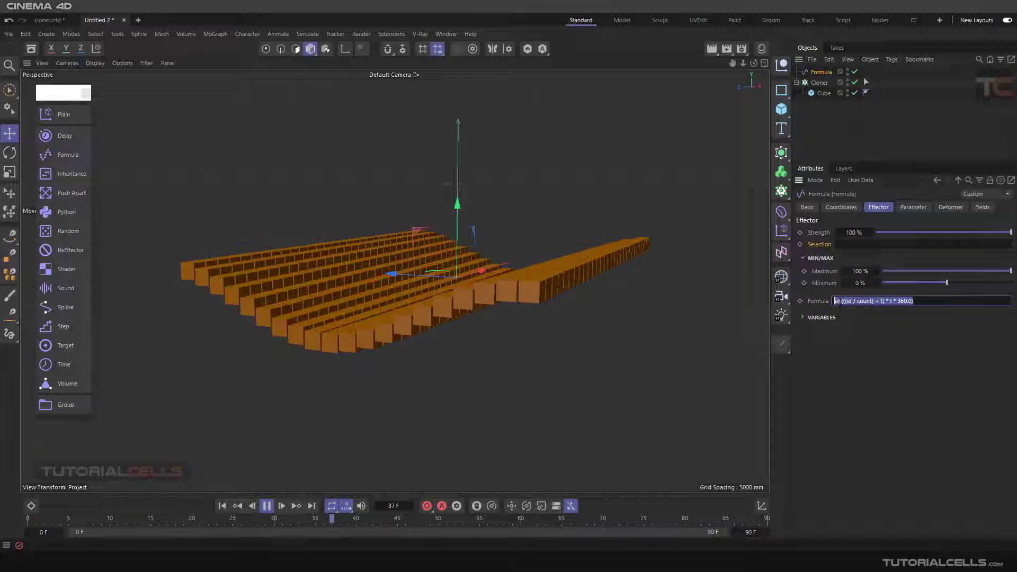
{"action": "left_click", "coordinate": [842, 301]}
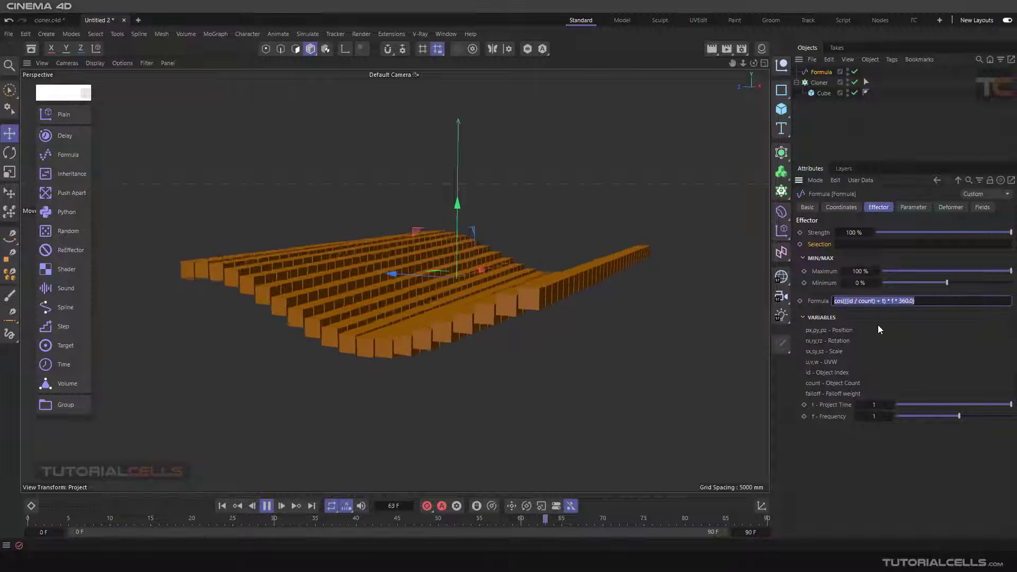
Step: Commit the formula as 2*cos(((id / count) + t) * f * 360.0) and set Project Time to 0.5
{"action": "key", "text": "Return"}
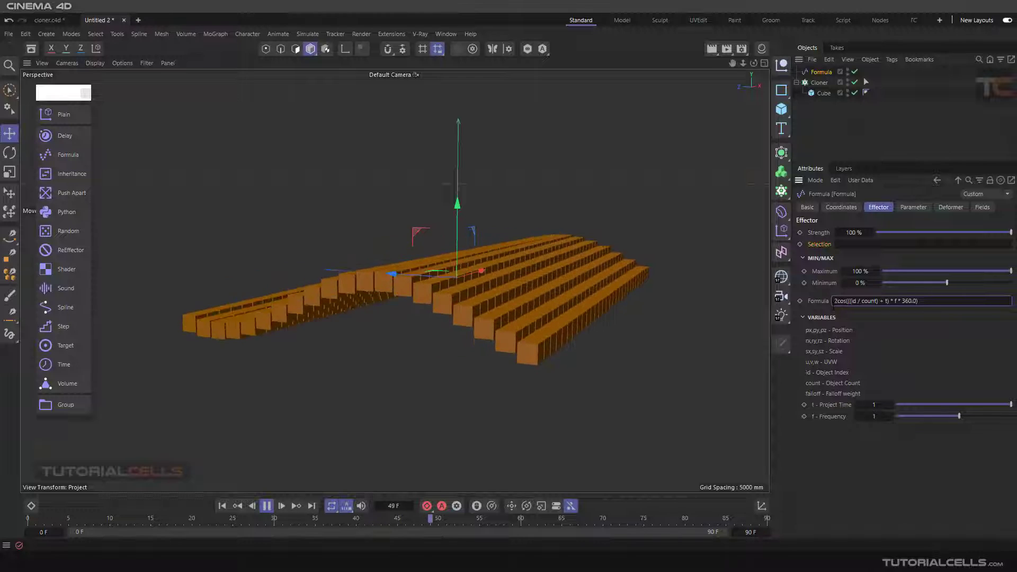
{"action": "key", "text": "Return"}
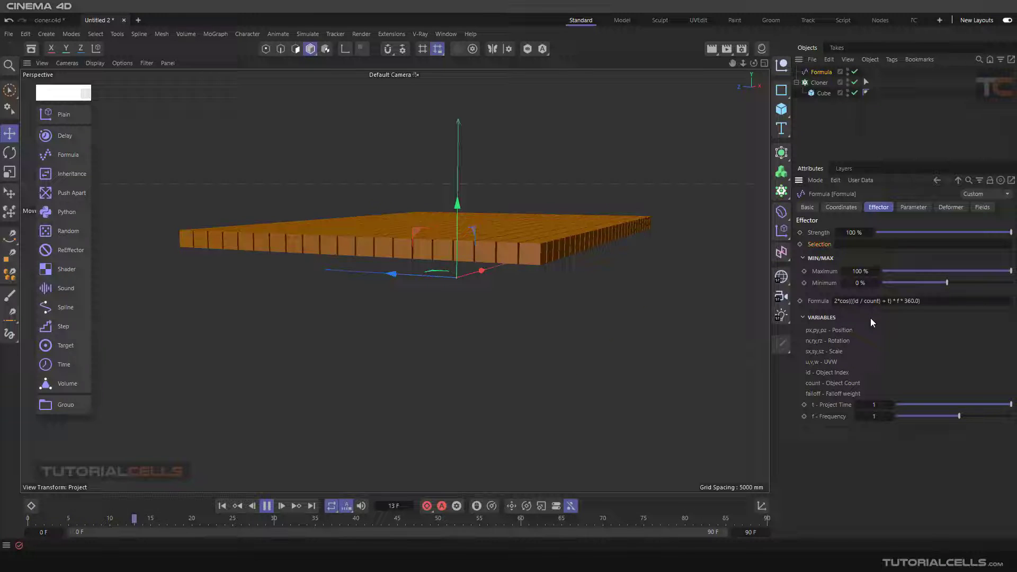
{"action": "key", "text": "Return"}
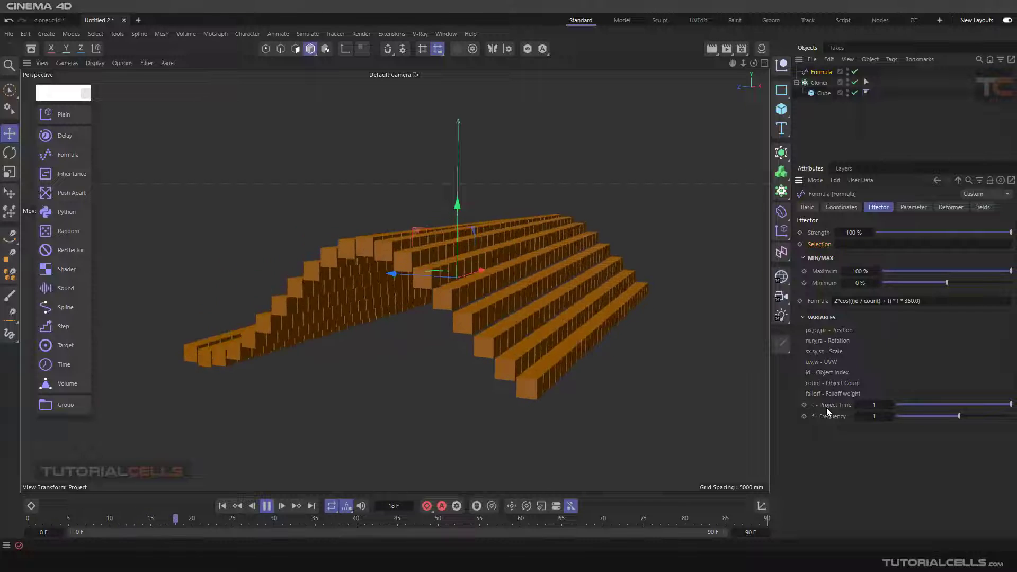
{"action": "left_click_drag", "start_coordinate": [875, 406], "coordinate": [866, 401]}
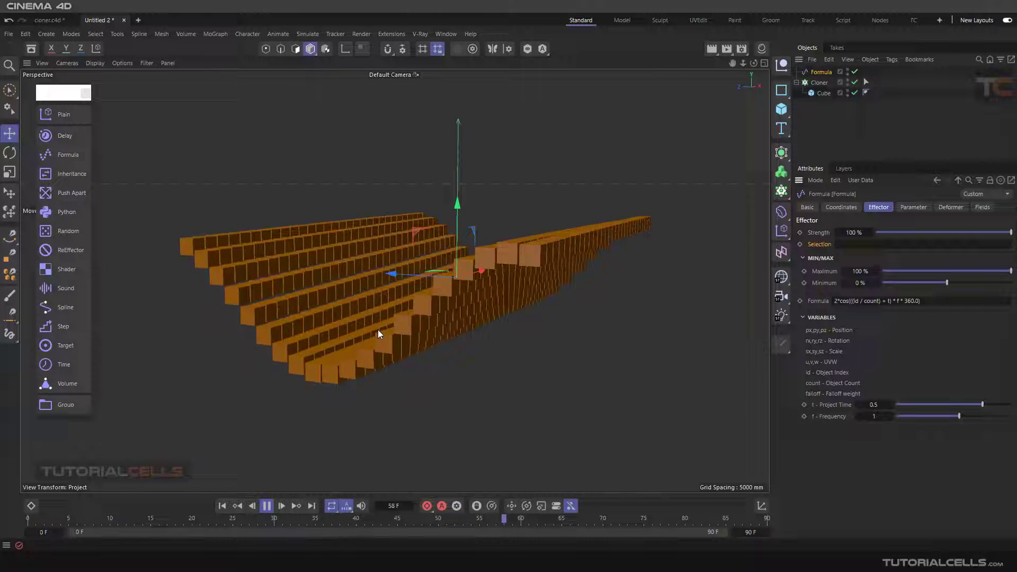
Step: Try Frequency values 500 and 100, then drag Frequency down to about 1
{"action": "double_click", "coordinate": [874, 416]}
{"action": "type", "text": "500"}
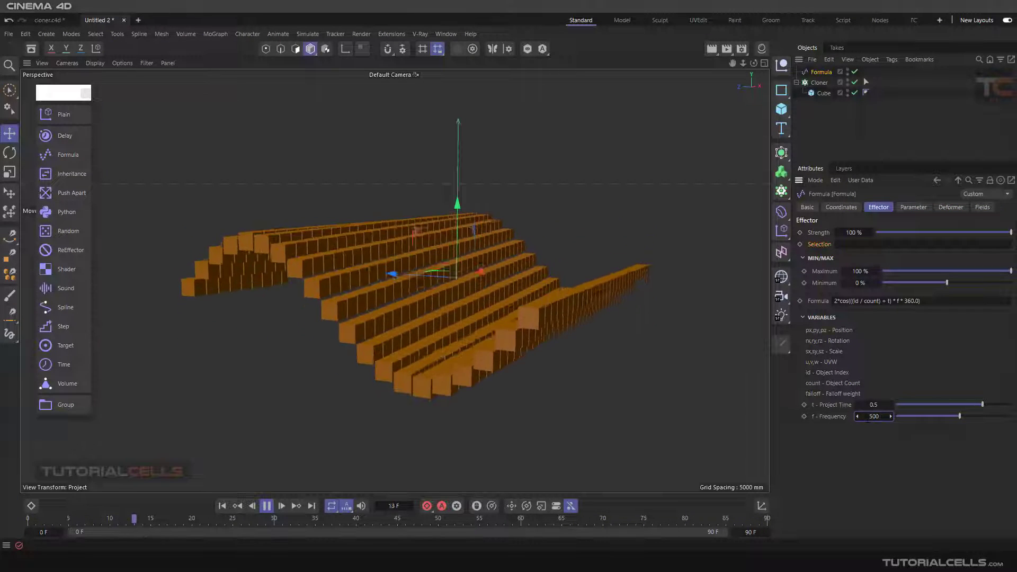
{"action": "key", "text": "Return"}
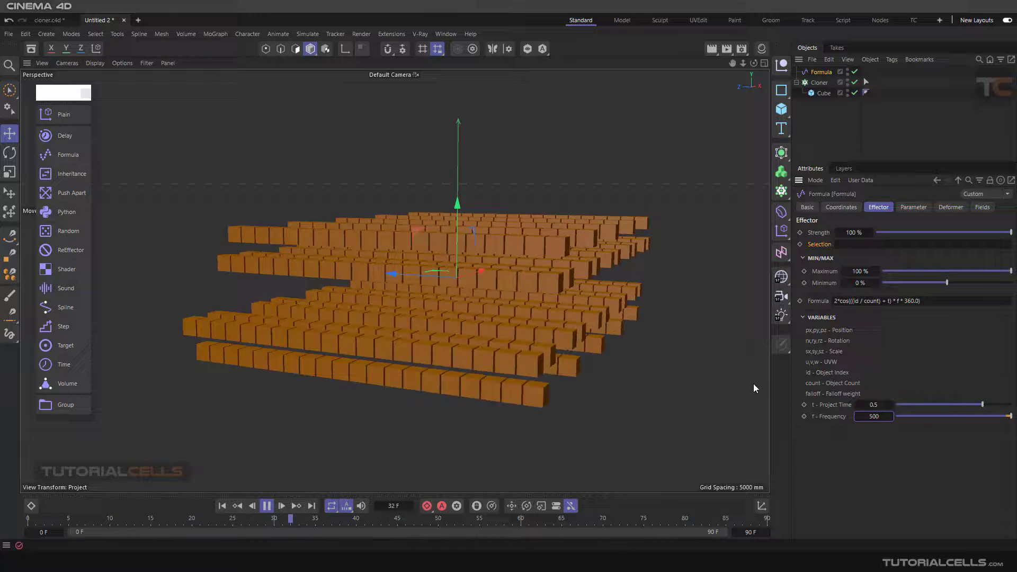
{"action": "double_click", "coordinate": [874, 416]}
{"action": "type", "text": "100"}
{"action": "key", "text": "Return"}
{"action": "left_click_drag", "start_coordinate": [875, 416], "coordinate": [826, 416]}
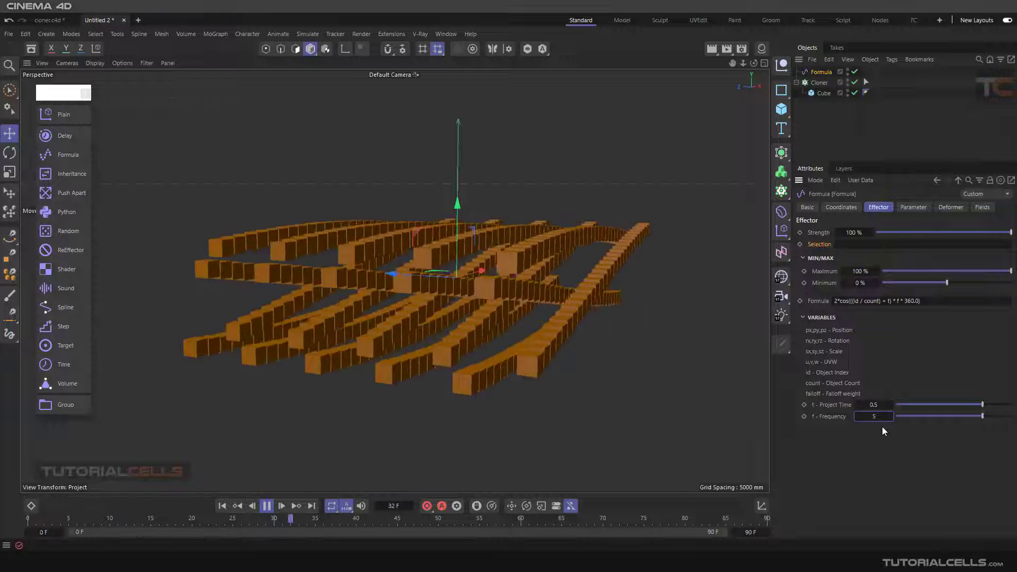
{"action": "left_click_drag", "start_coordinate": [876, 417], "coordinate": [869, 417]}
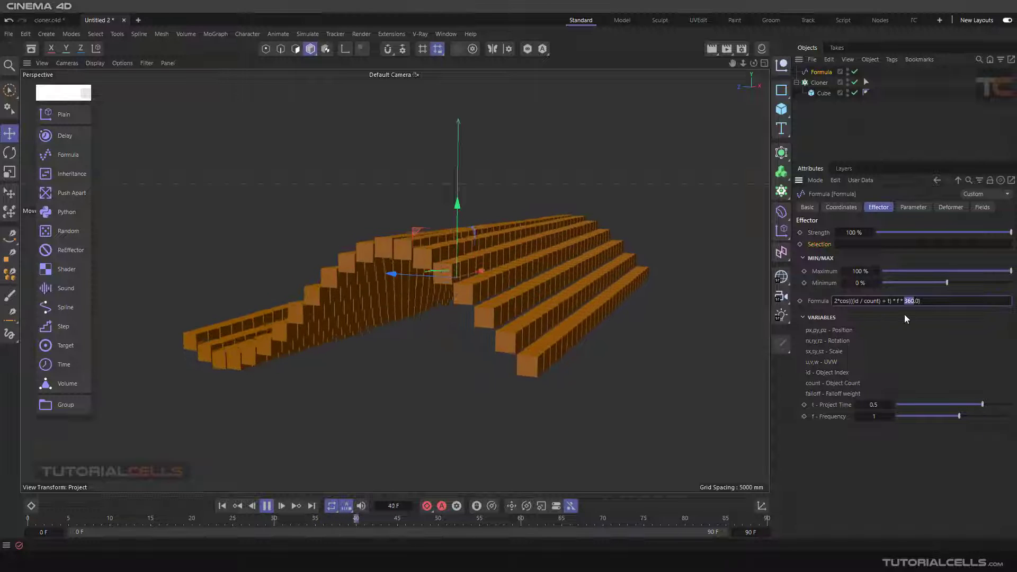
Step: Change the formula's 360 multiplier to 500
{"action": "type", "text": "500"}
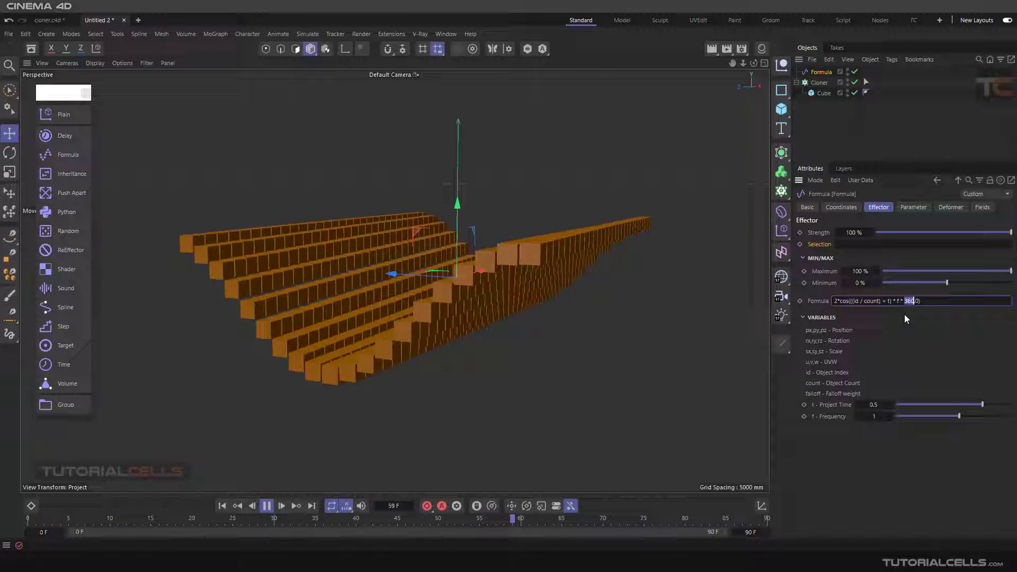
{"action": "key", "text": "Return"}
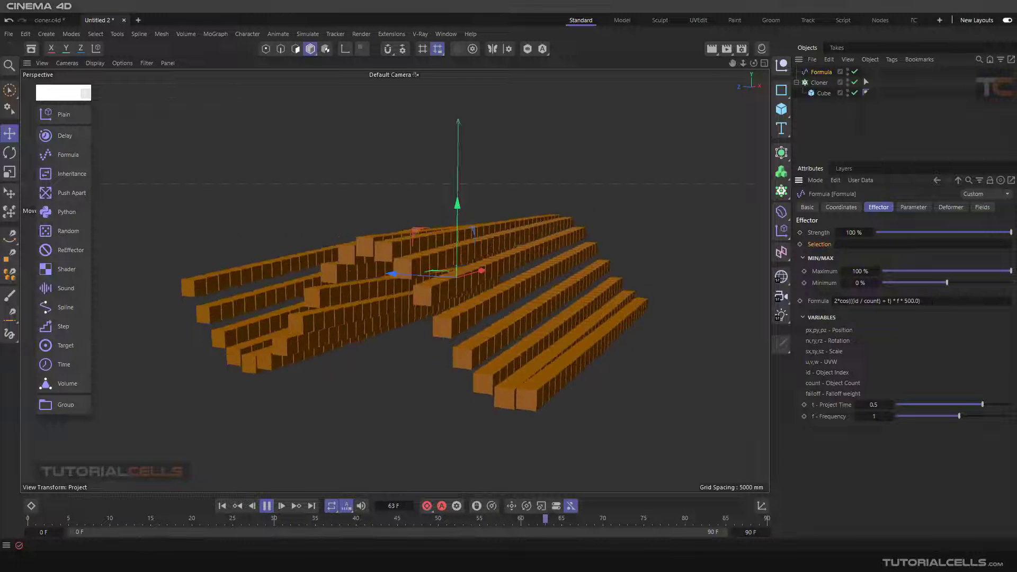
{"action": "left_click", "coordinate": [932, 301]}
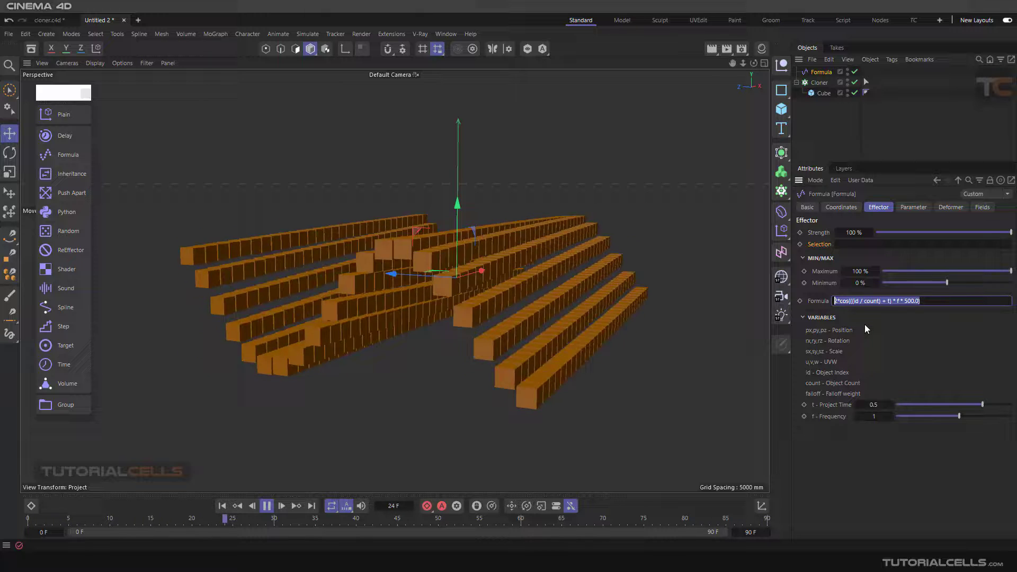
Step: Try a 100 mm X position offset, then reset the X and Z offsets to 0
{"action": "left_click", "coordinate": [912, 208]}
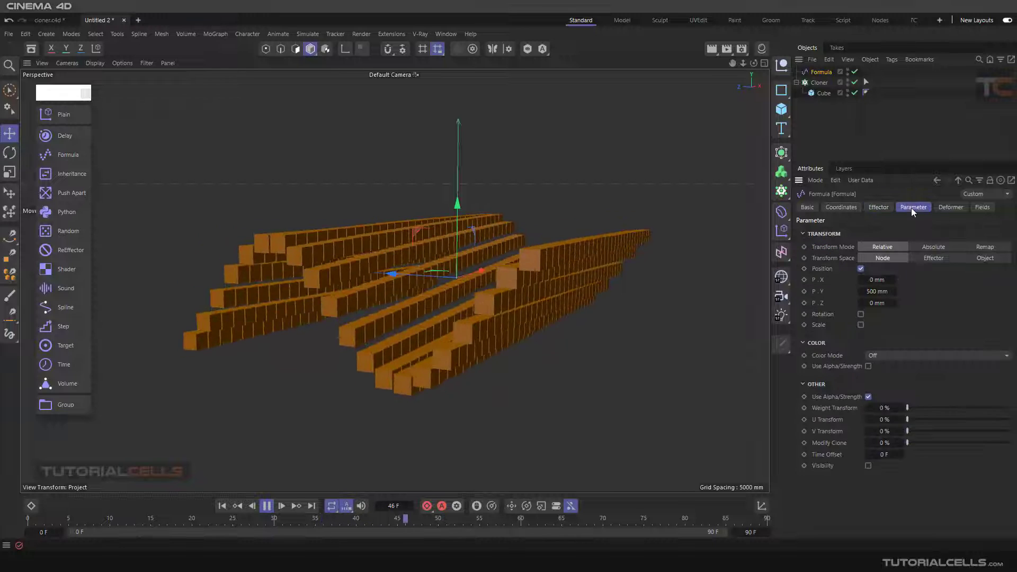
{"action": "double_click", "coordinate": [877, 279]}
{"action": "type", "text": "1"}
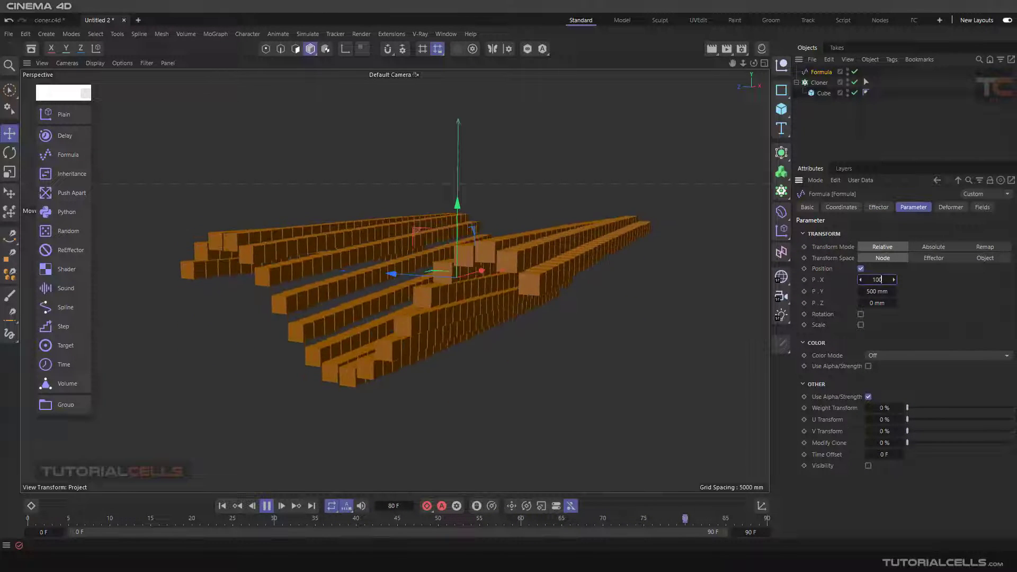
{"action": "type", "text": "00"}
{"action": "key", "text": "Return"}
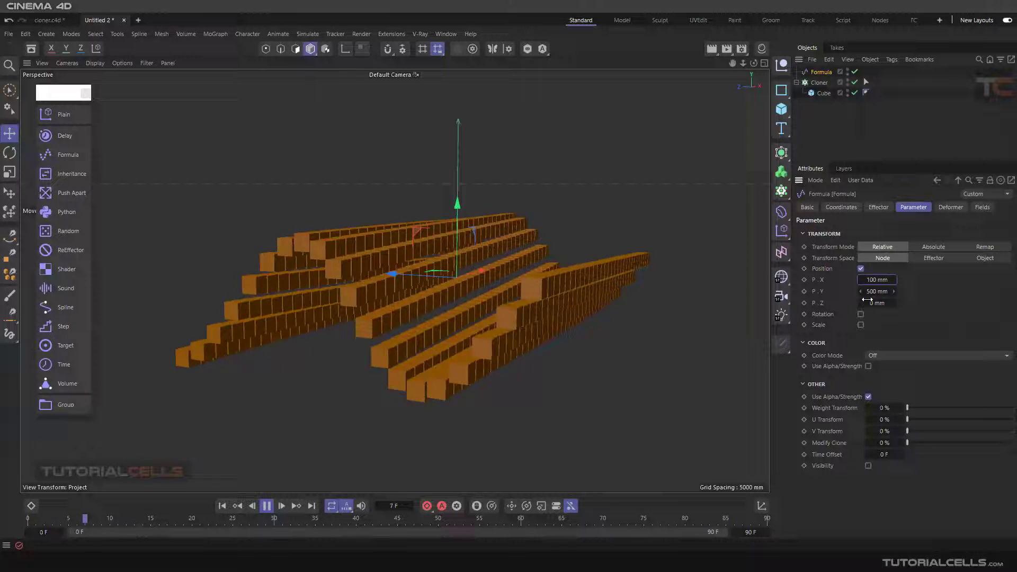
{"action": "double_click", "coordinate": [869, 303]}
{"action": "type", "text": "100"}
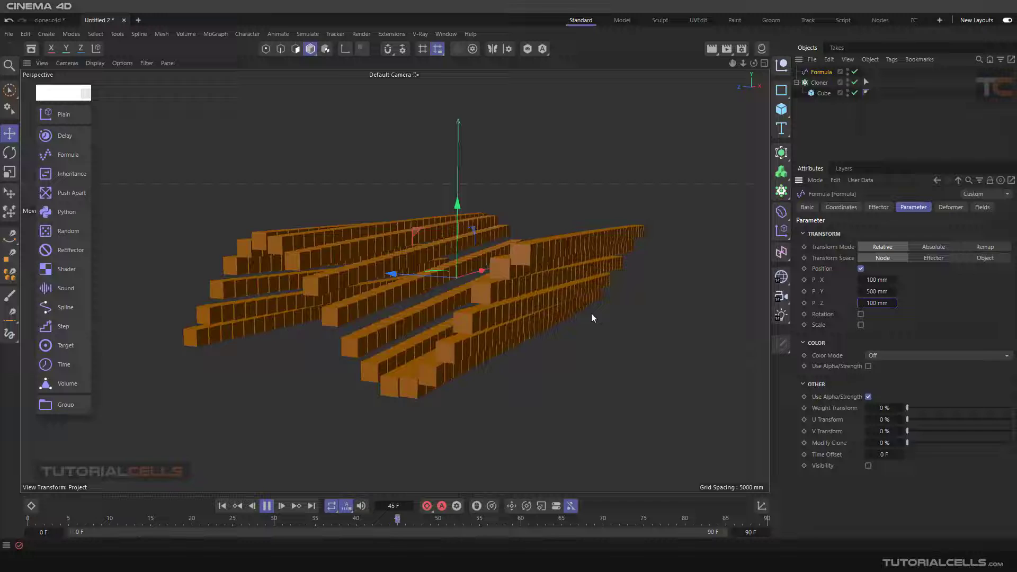
{"action": "left_click", "coordinate": [869, 280]}
{"action": "type", "text": "0"}
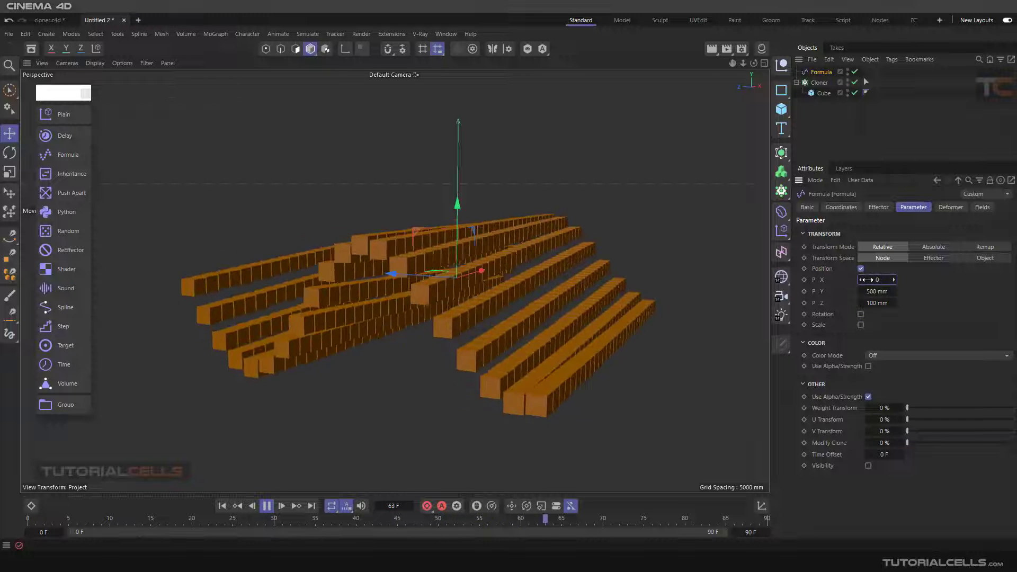
{"action": "left_click", "coordinate": [869, 303]}
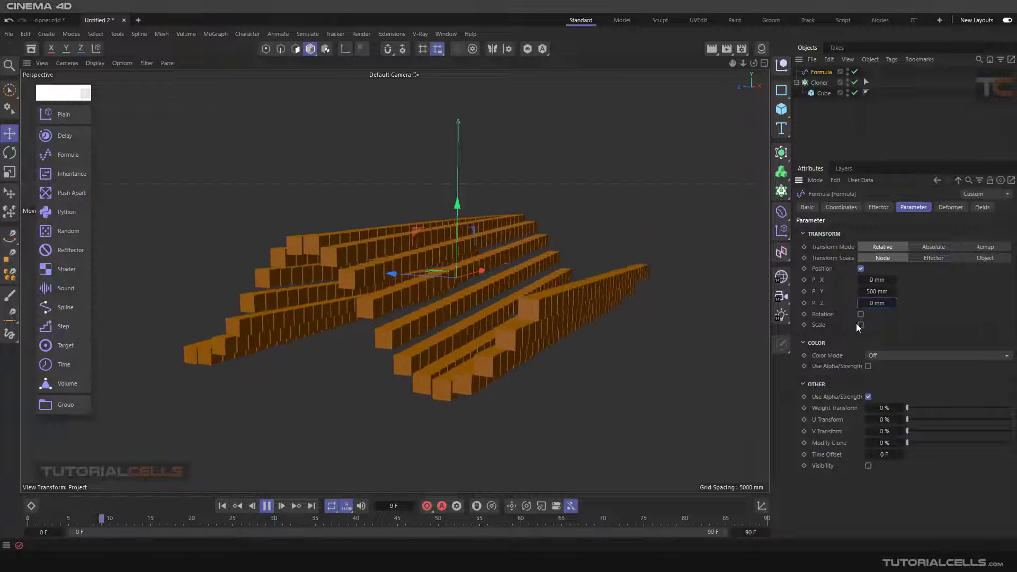
Step: Re-enable Scale and Uniform Scale, and show the Deformer settings with Deformation Off
{"action": "left_click", "coordinate": [861, 325]}
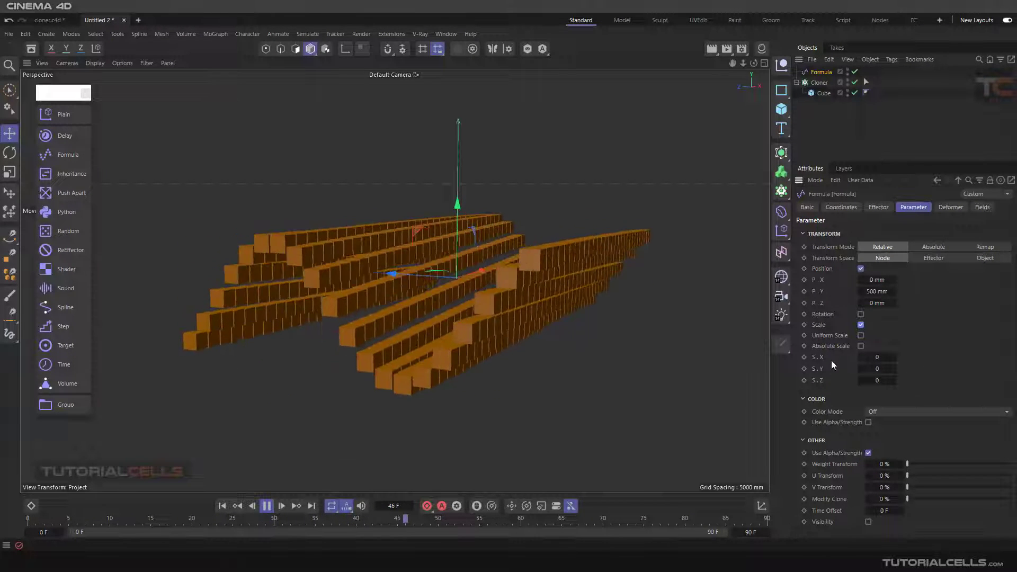
{"action": "left_click", "coordinate": [860, 336]}
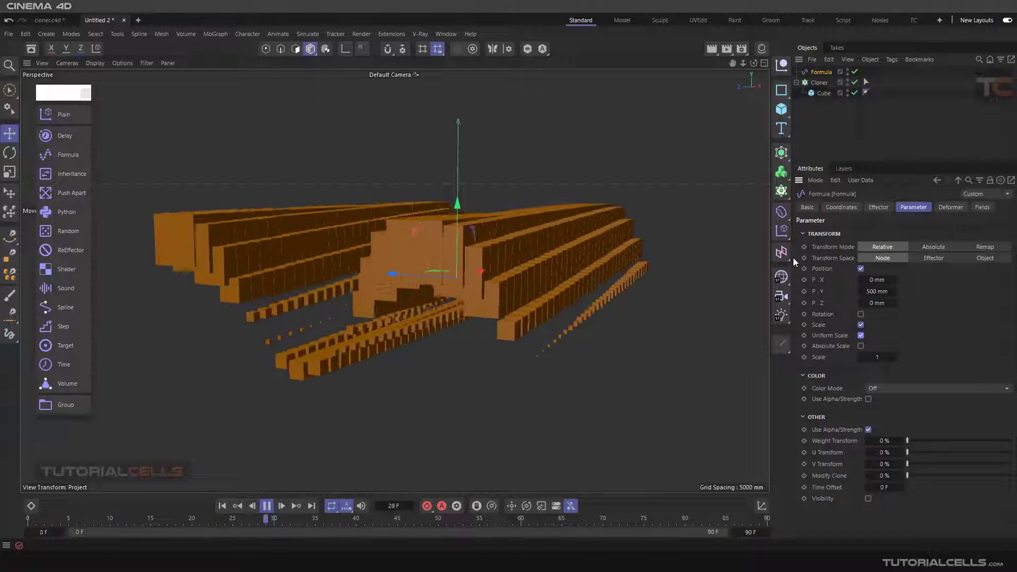
{"action": "left_click", "coordinate": [941, 208]}
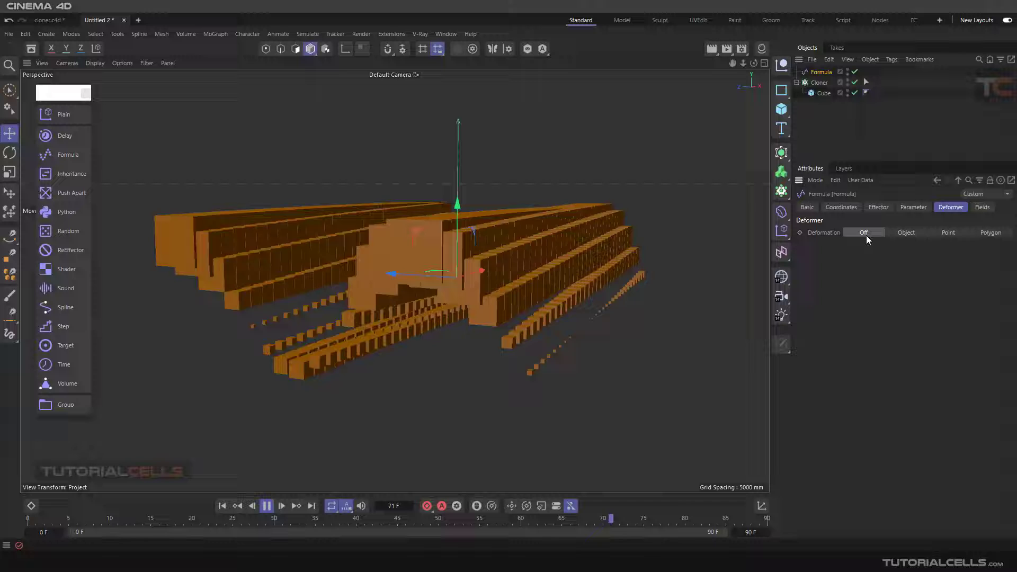
Step: Review the formula on the Effector tab, then show the empty Fields list
{"action": "left_click", "coordinate": [872, 208]}
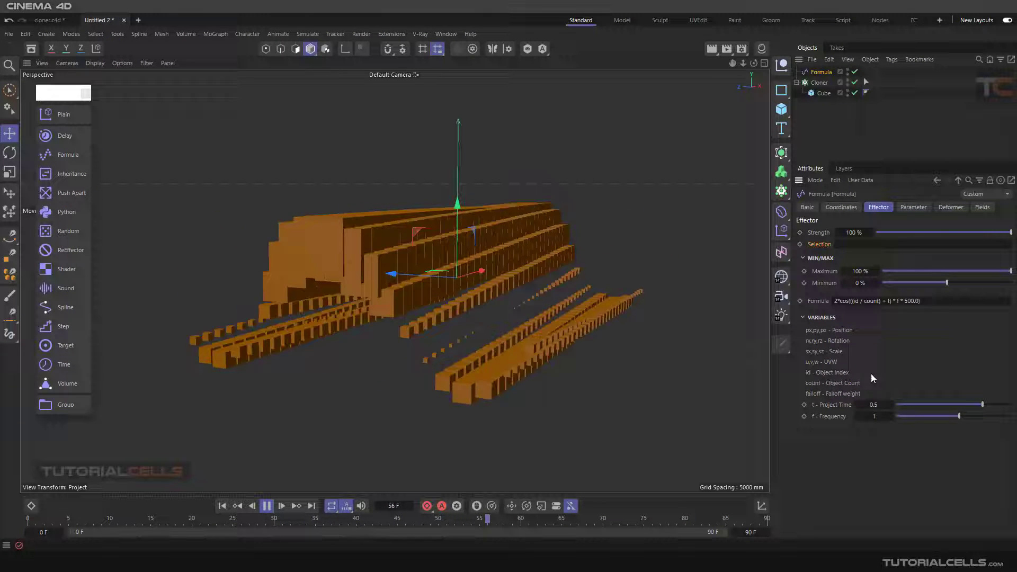
{"action": "left_click", "coordinate": [985, 209]}
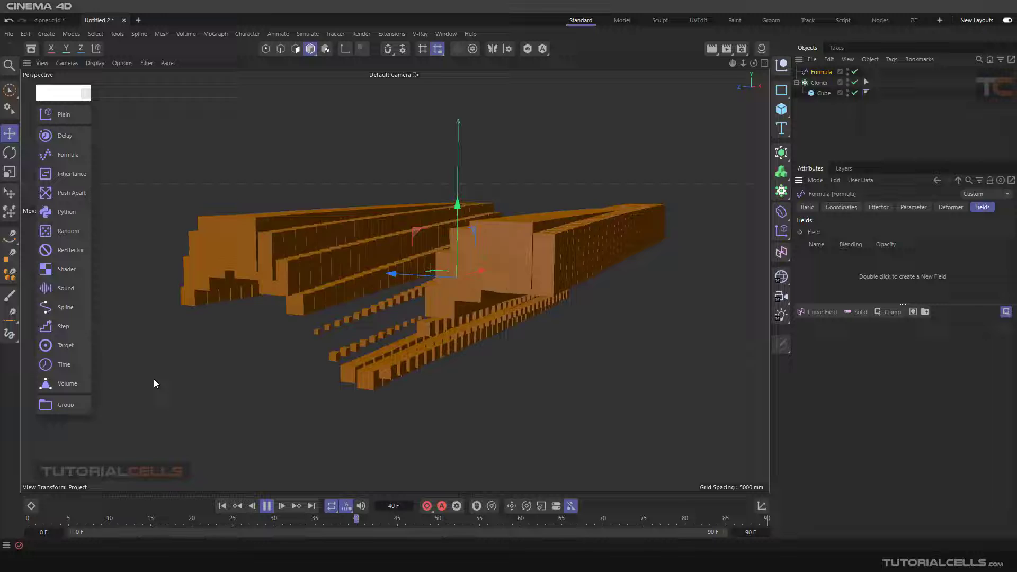
{"action": "left_click", "coordinate": [815, 314]}
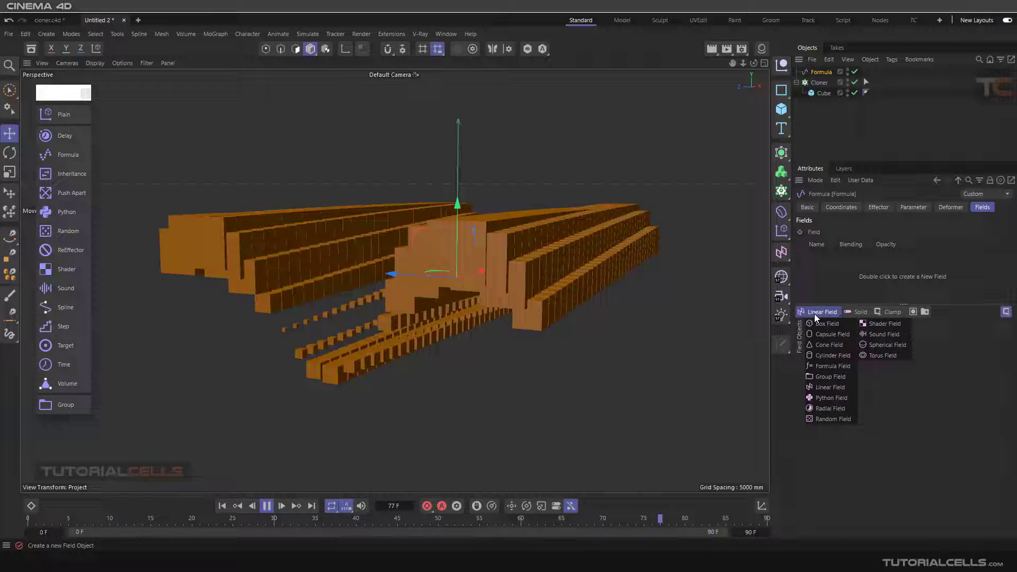
{"action": "left_click", "coordinate": [819, 474]}
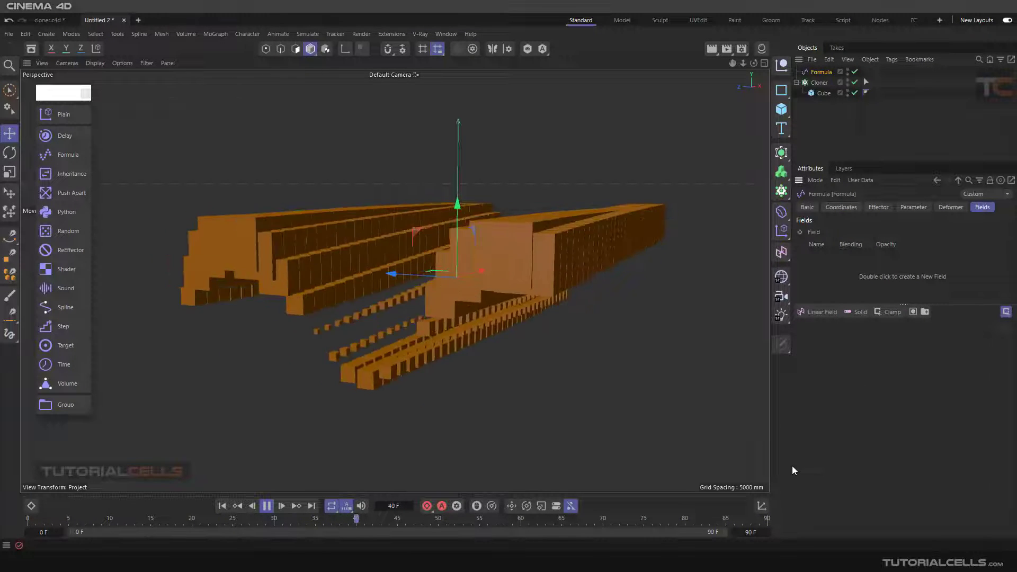
{"action": "left_click", "coordinate": [781, 255]}
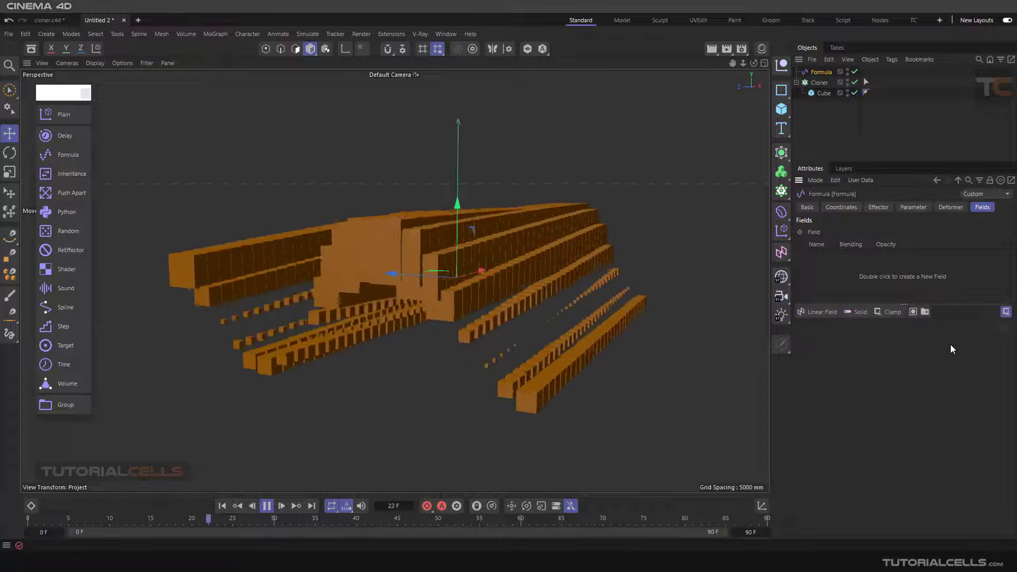
Step: Pause the wave animation at frame 47
{"action": "left_click", "coordinate": [266, 506]}
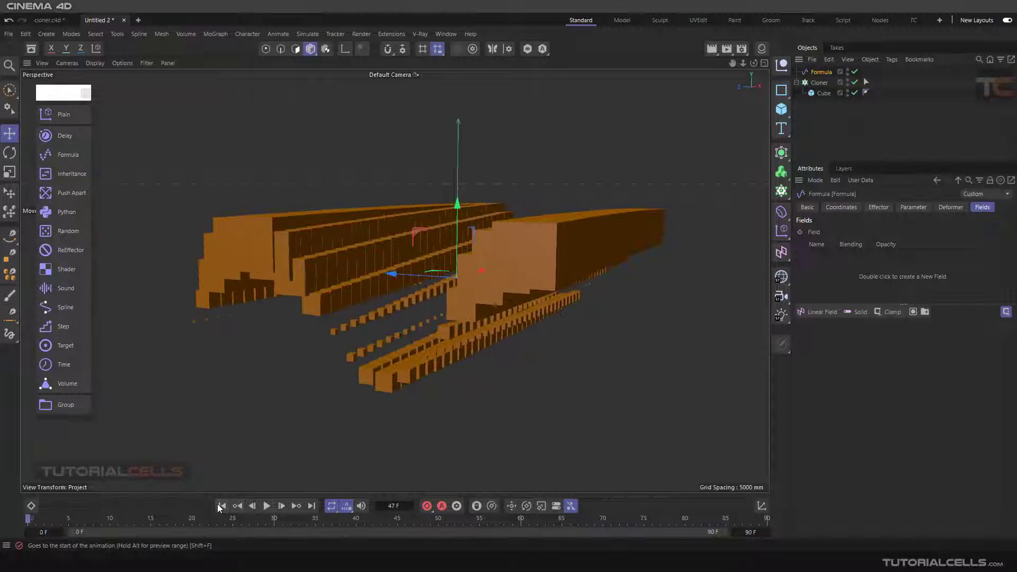